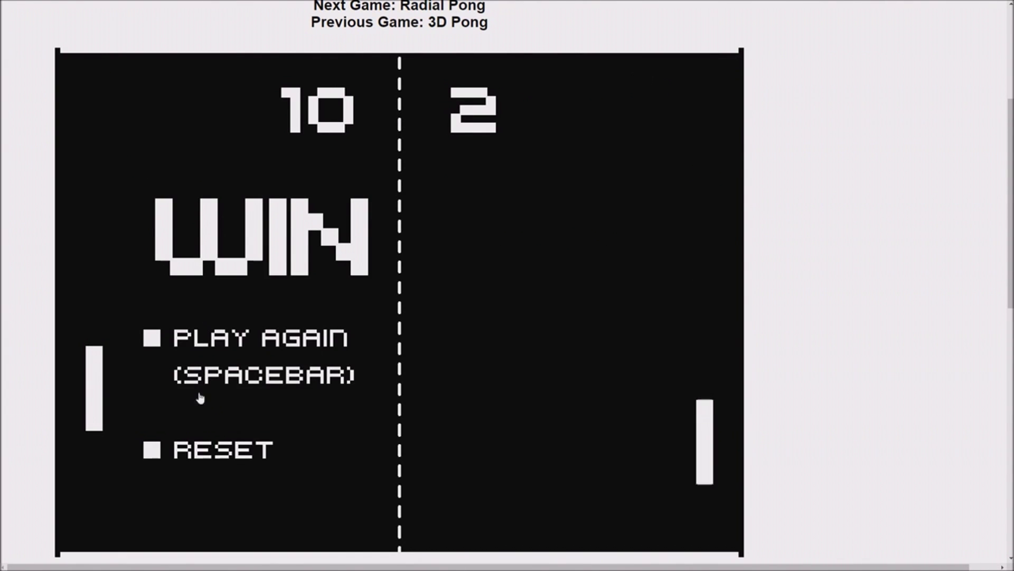
Step: Start a new Pong round from the WIN screen with Play Again
{"action": "left_click", "coordinate": [201, 346]}
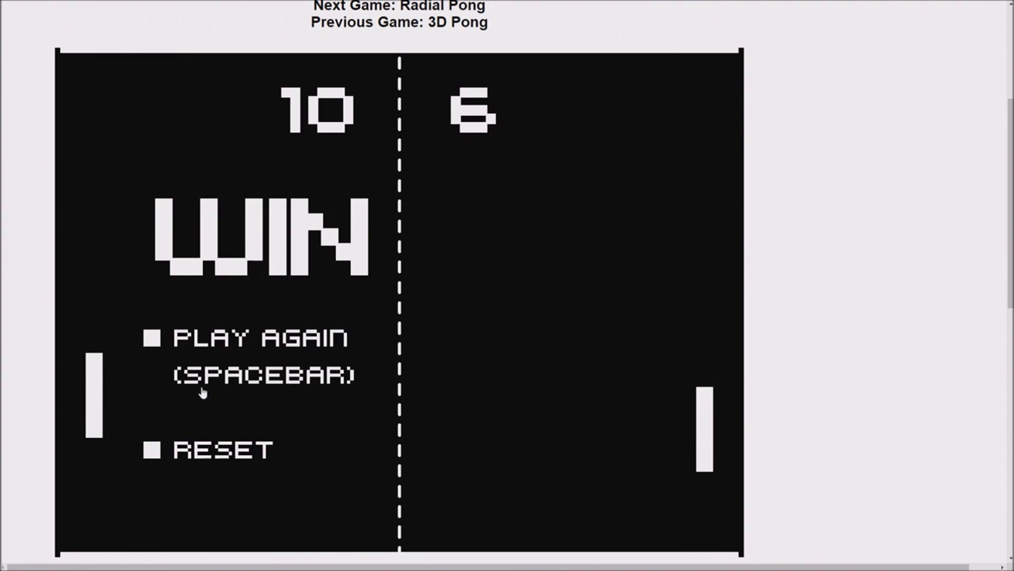
Step: Start another round from the WIN screen with the Spacebar
{"action": "key", "text": "space"}
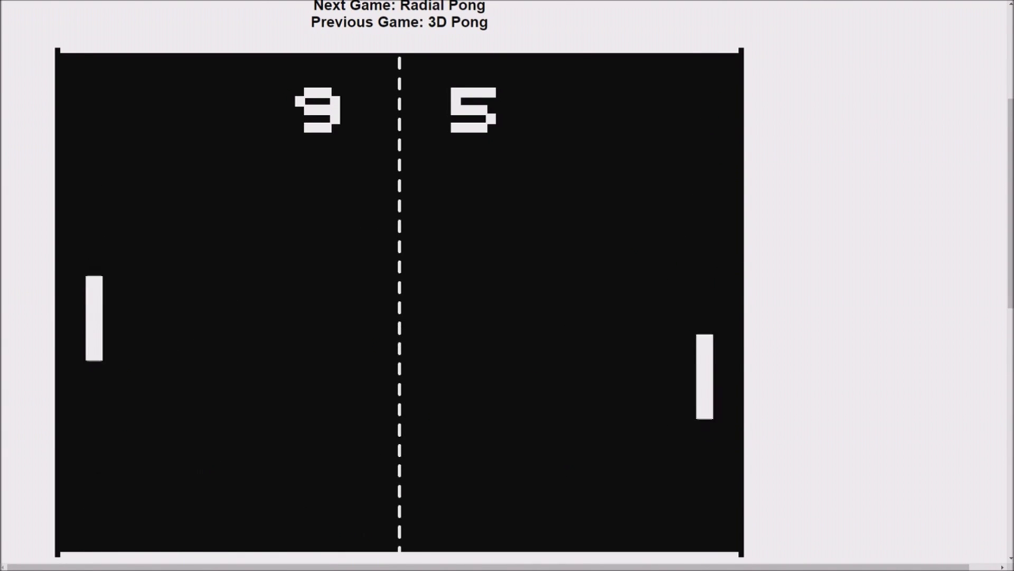
Step: Restart the game with the Spacebar so both scores reset to 0–0
{"action": "key", "text": "space"}
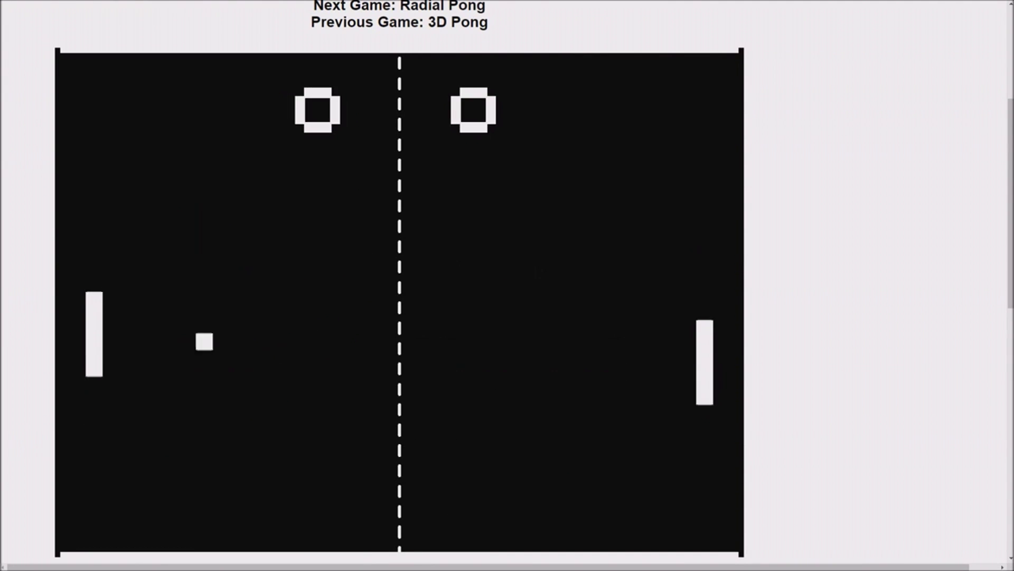